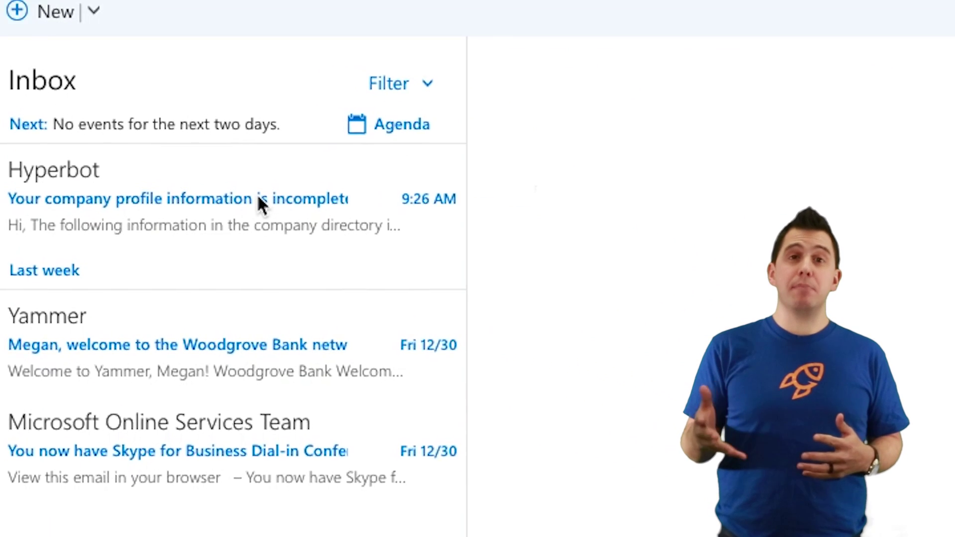
Follow the Hyperbot incomplete-profile email's link to the Hyperfish profile page
{"action": "mouse_move", "coordinate": [545, 266]}
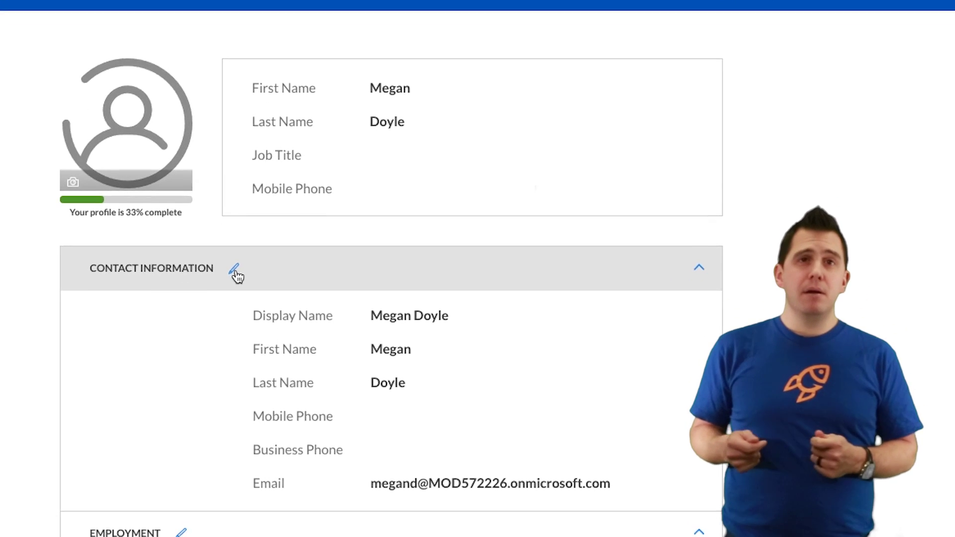
Enter the user's mobile phone number under Contact Information and save it
{"action": "left_click", "coordinate": [248, 295]}
{"action": "left_click", "coordinate": [259, 483]}
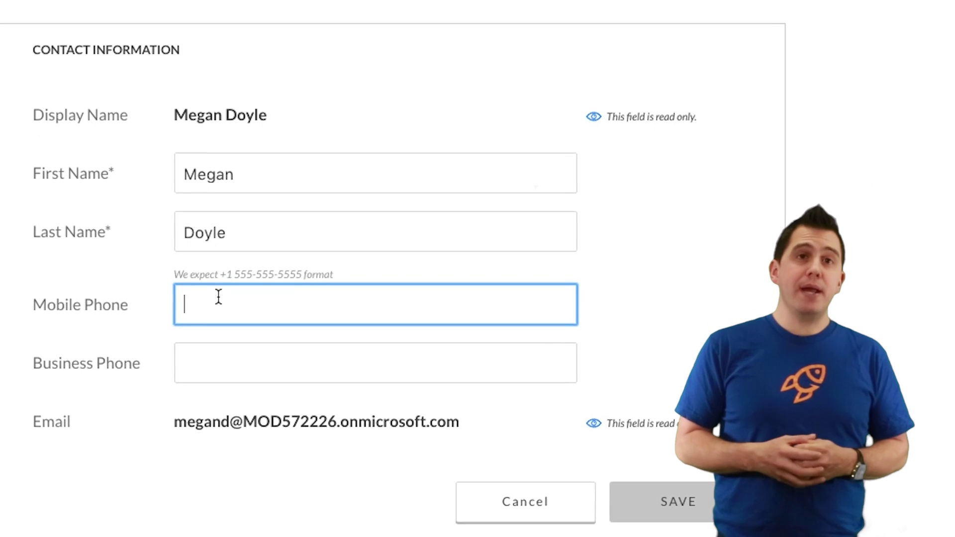
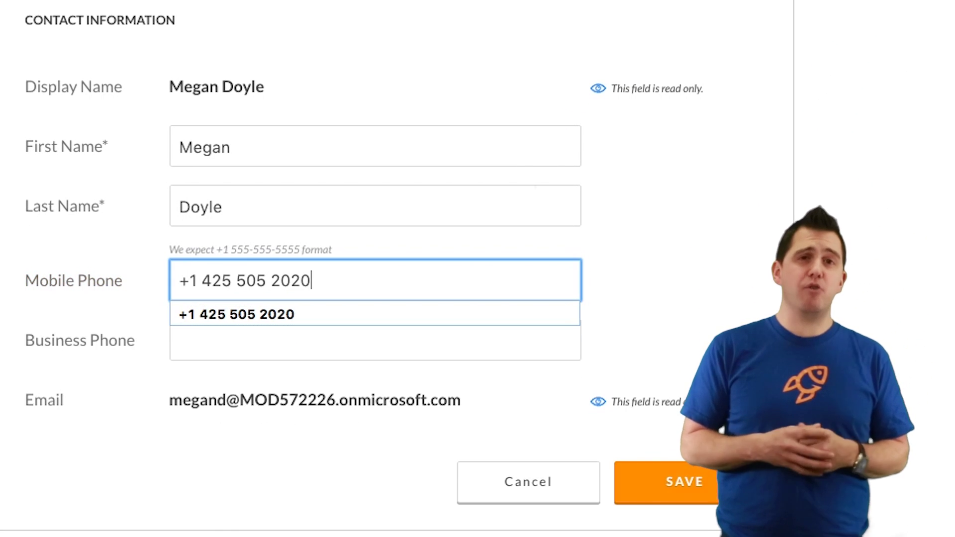
{"action": "key", "text": "Escape"}
{"action": "key", "text": "Tab"}
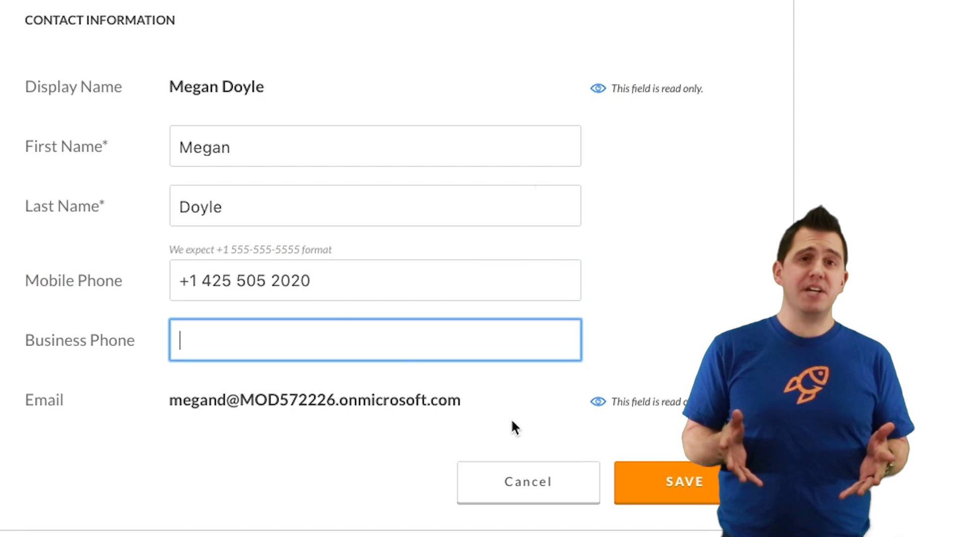
{"action": "left_click", "coordinate": [658, 479]}
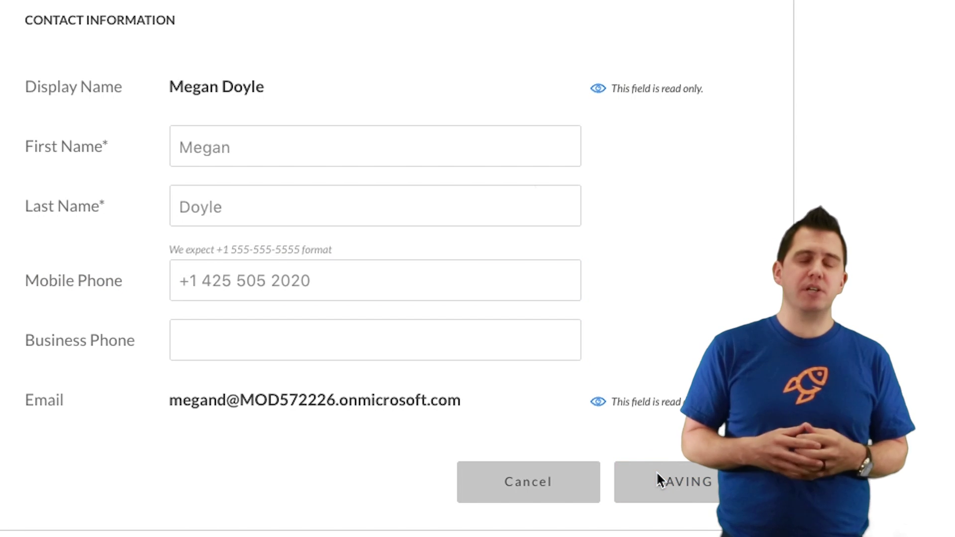
Scroll down to the Employment section and open it for editing
{"action": "scroll", "coordinate": [657, 473], "scroll_direction": "down", "scroll_amount": 3}
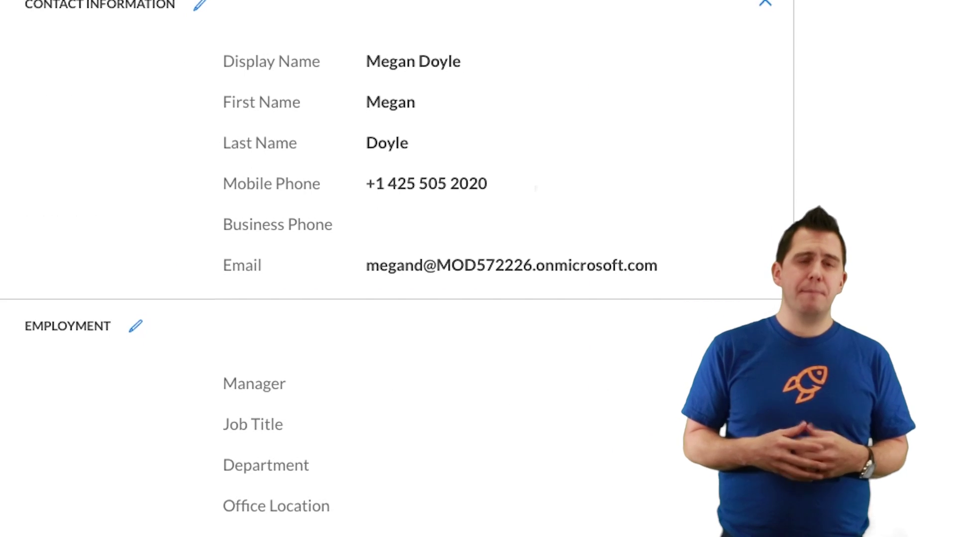
{"action": "scroll", "coordinate": [657, 473], "scroll_direction": "down", "scroll_amount": 3}
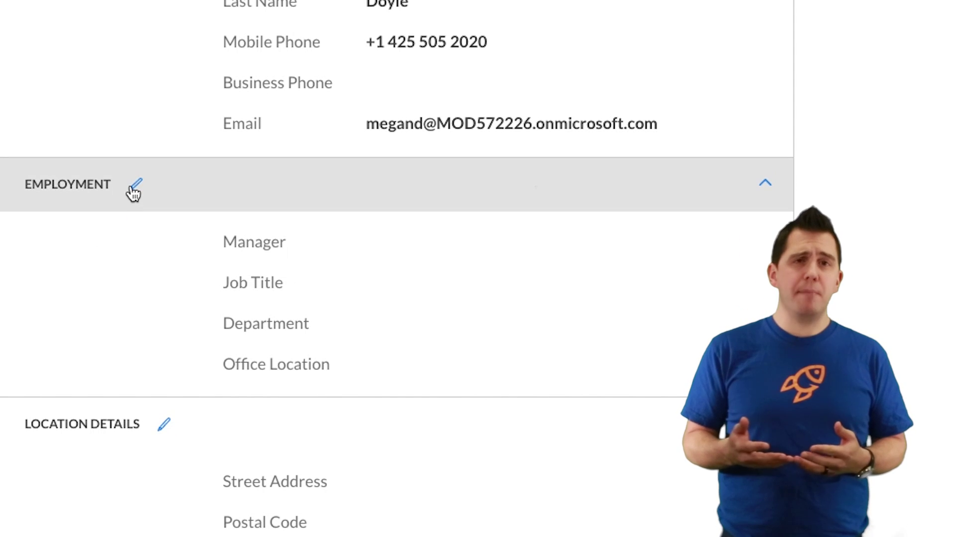
{"action": "left_click", "coordinate": [134, 189]}
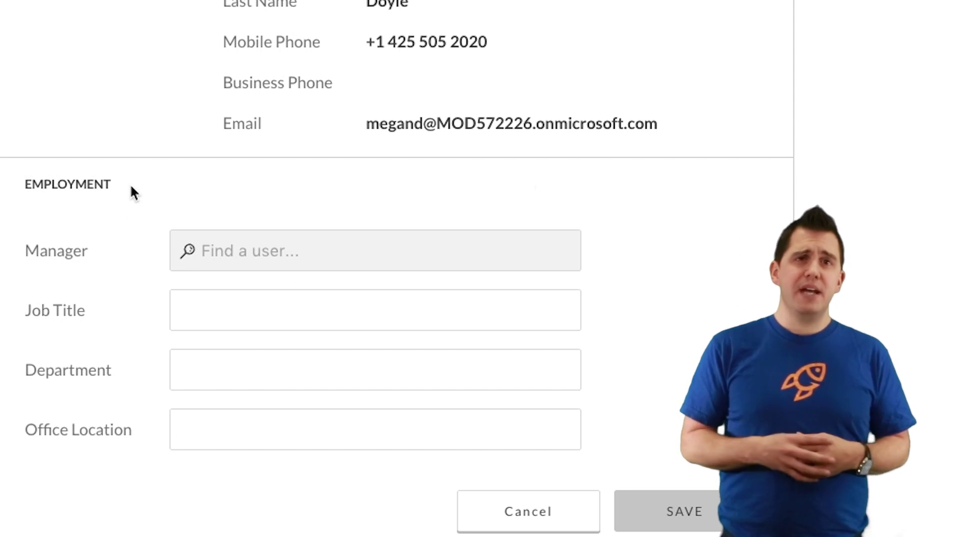
Pick the manager from directory search, set job title Director of Marketing and department Marketing, and save
{"action": "left_click", "coordinate": [220, 254]}
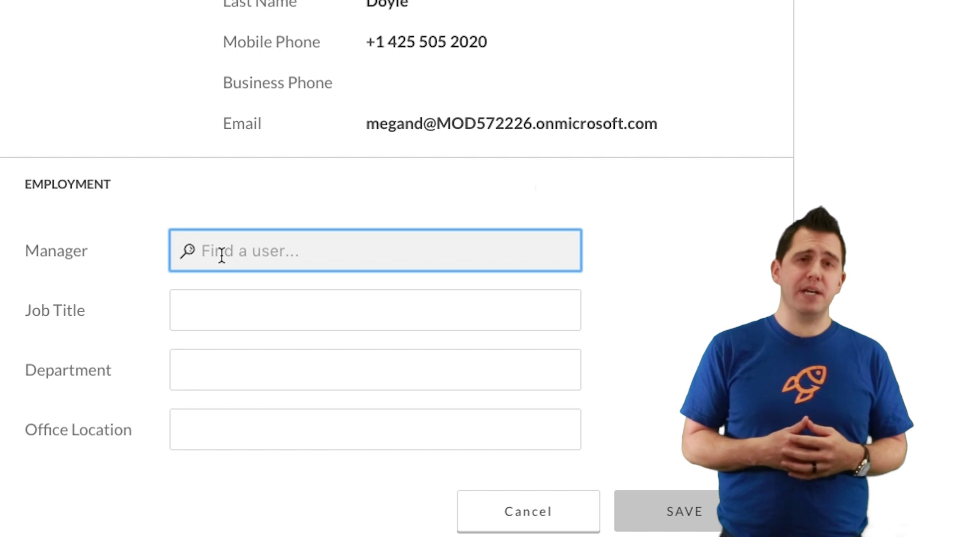
{"action": "type", "text": "die"}
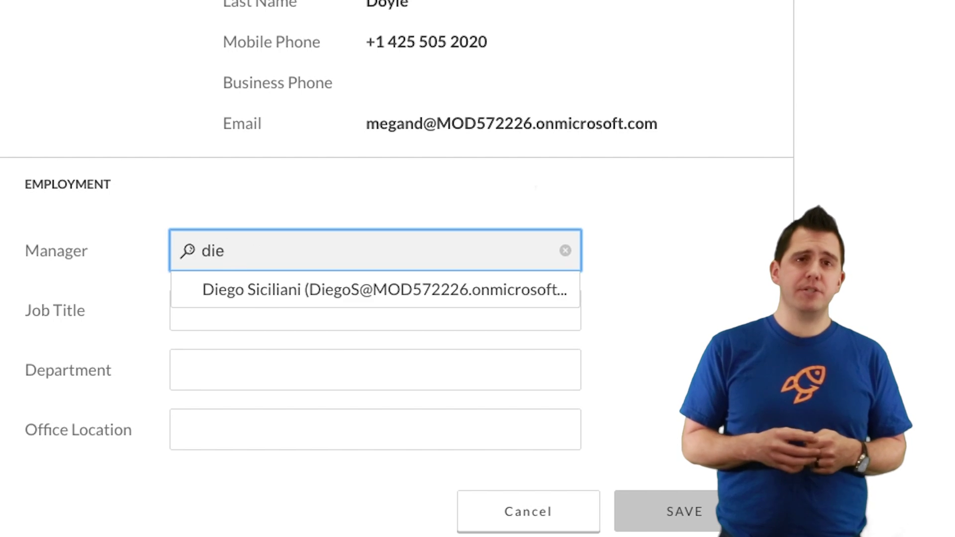
{"action": "left_click", "coordinate": [243, 279]}
{"action": "left_click", "coordinate": [238, 306]}
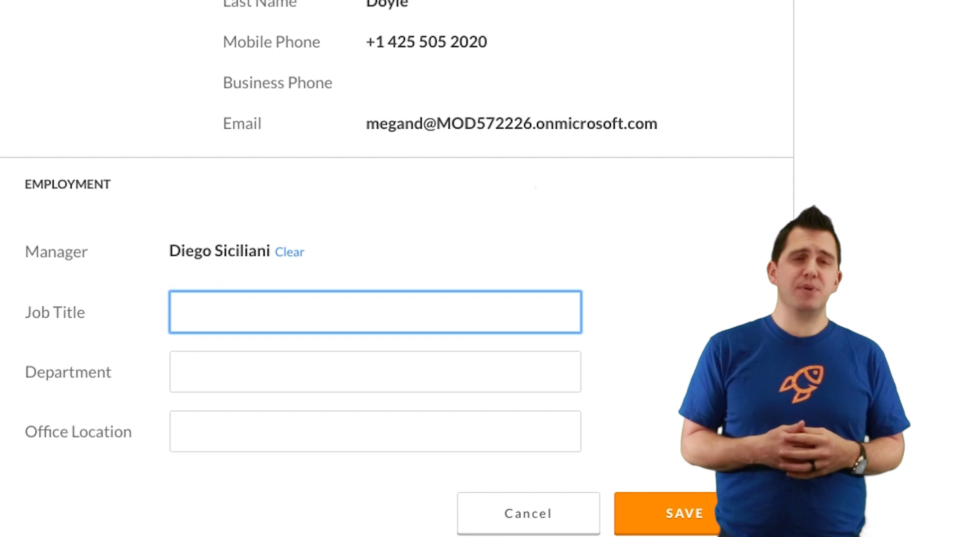
{"action": "type", "text": "Director o"}
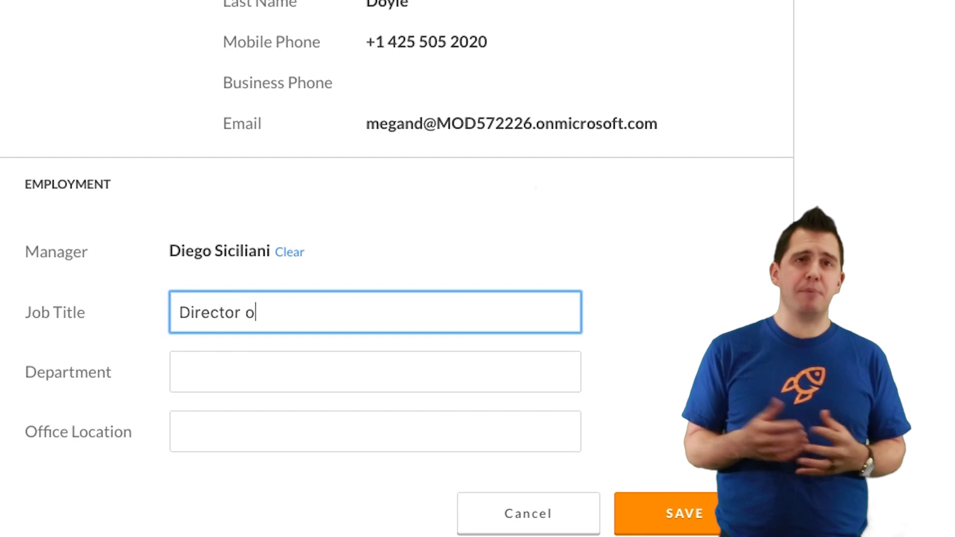
{"action": "type", "text": "f Marketing"}
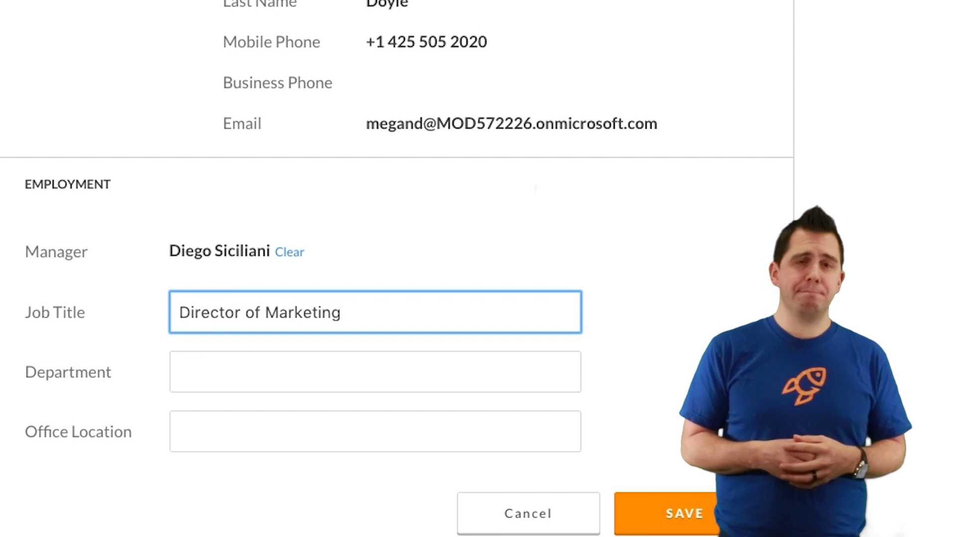
{"action": "left_click", "coordinate": [375, 372]}
{"action": "type", "text": "Marketing"}
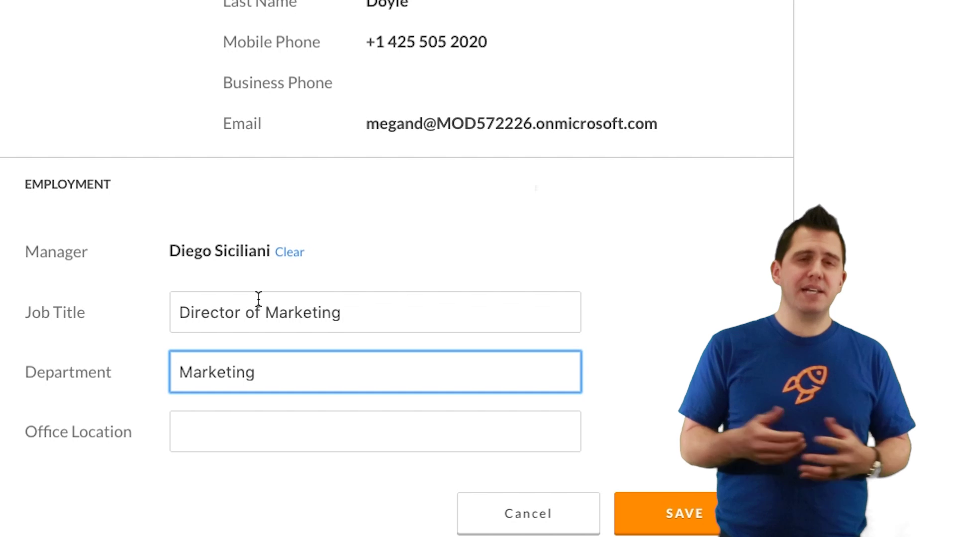
{"action": "left_click", "coordinate": [687, 516]}
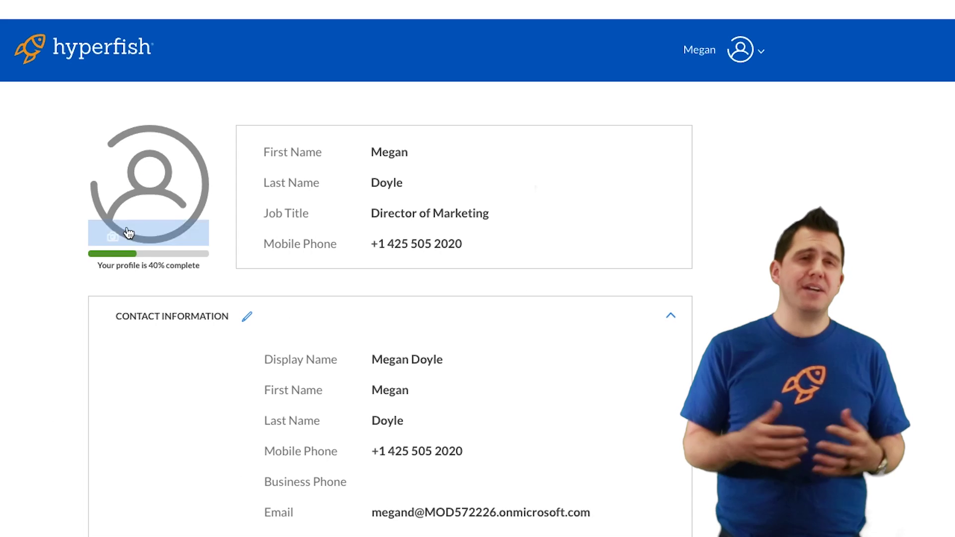
Upload hyperfish_group_rev.png as the profile photo and submit it for validation
{"action": "left_click", "coordinate": [113, 238]}
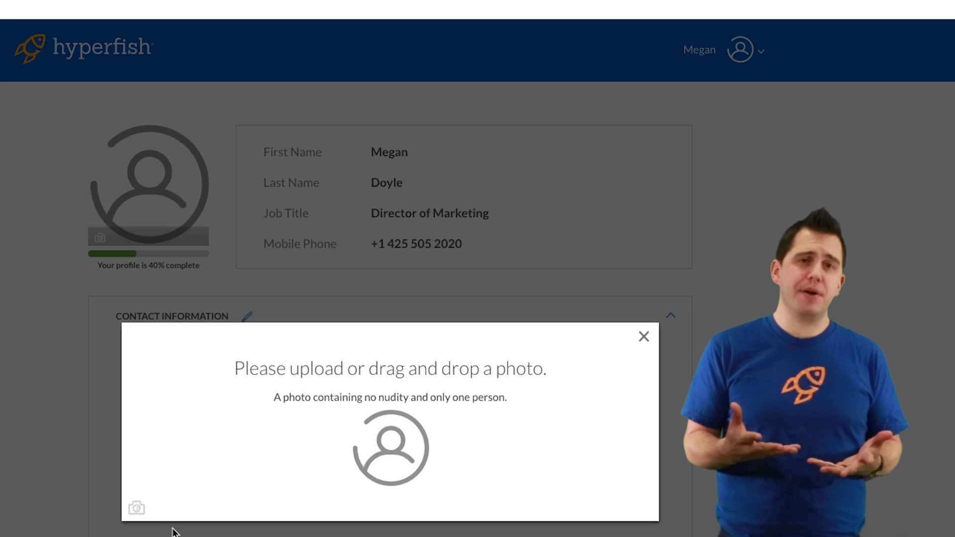
{"action": "left_click", "coordinate": [137, 507]}
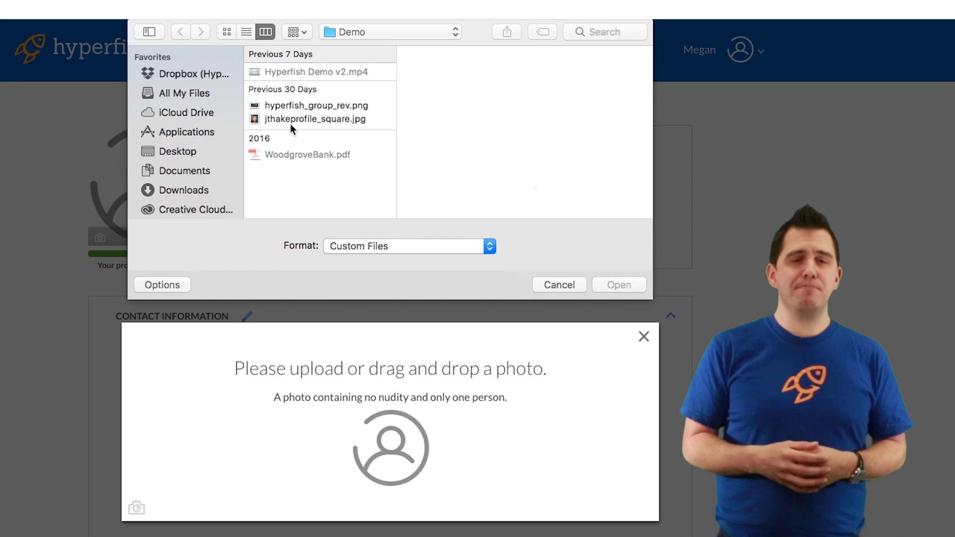
{"action": "left_click", "coordinate": [320, 105]}
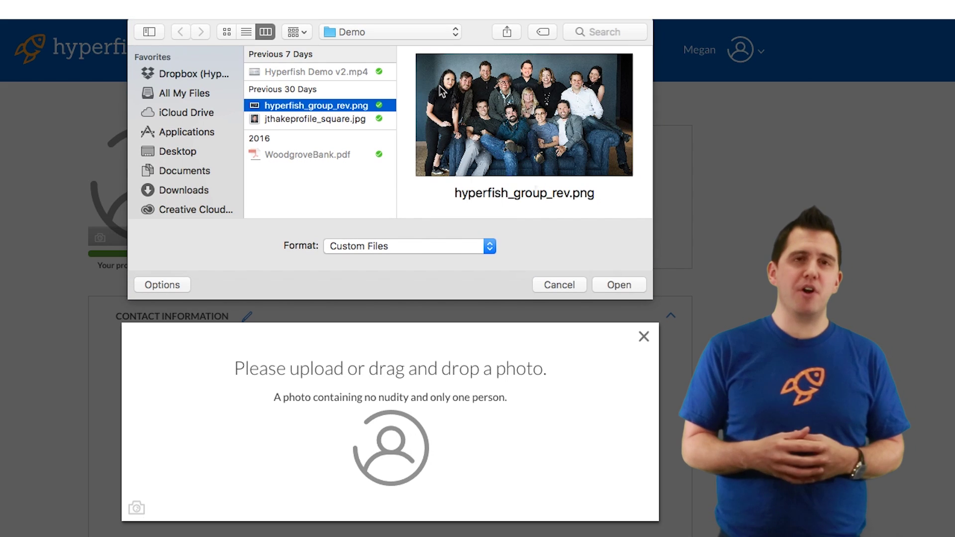
{"action": "left_click", "coordinate": [626, 284]}
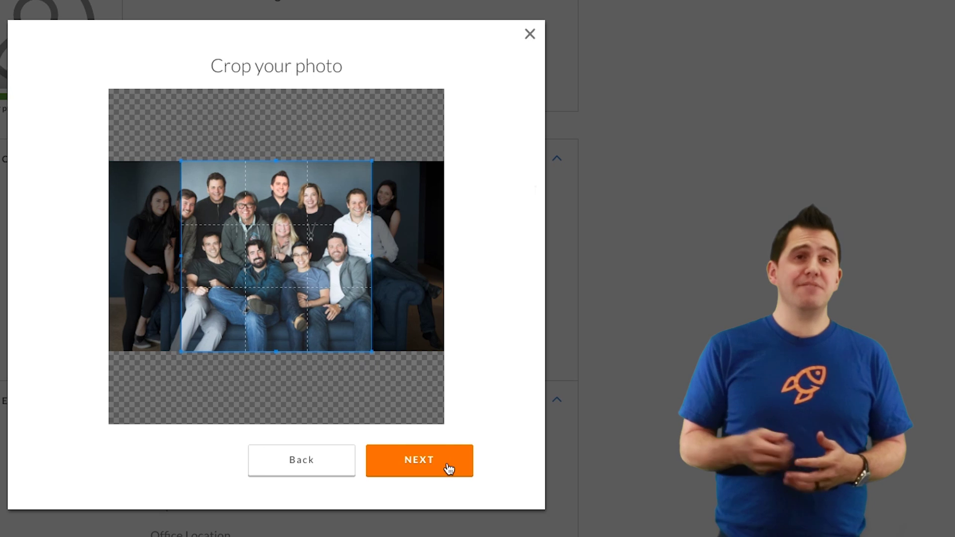
{"action": "left_click", "coordinate": [450, 469]}
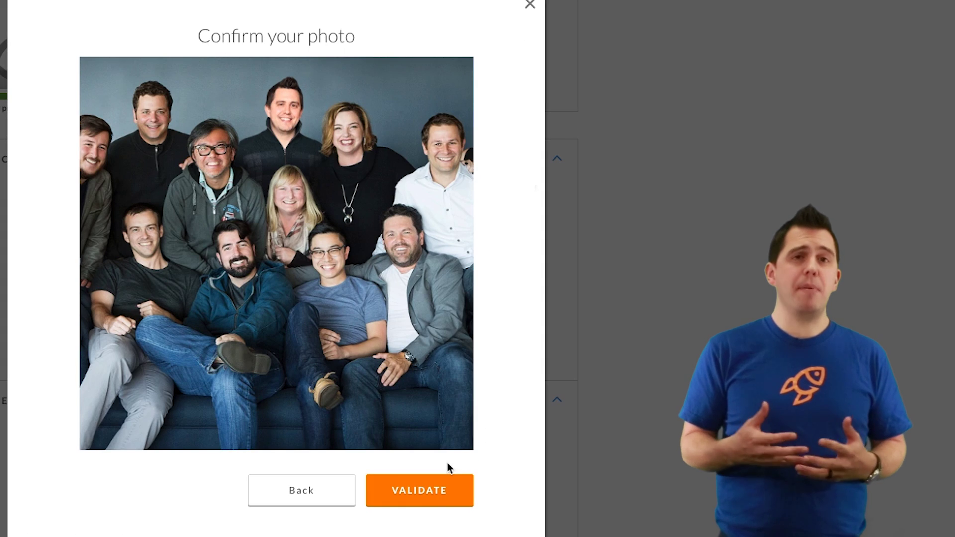
{"action": "left_click", "coordinate": [418, 497]}
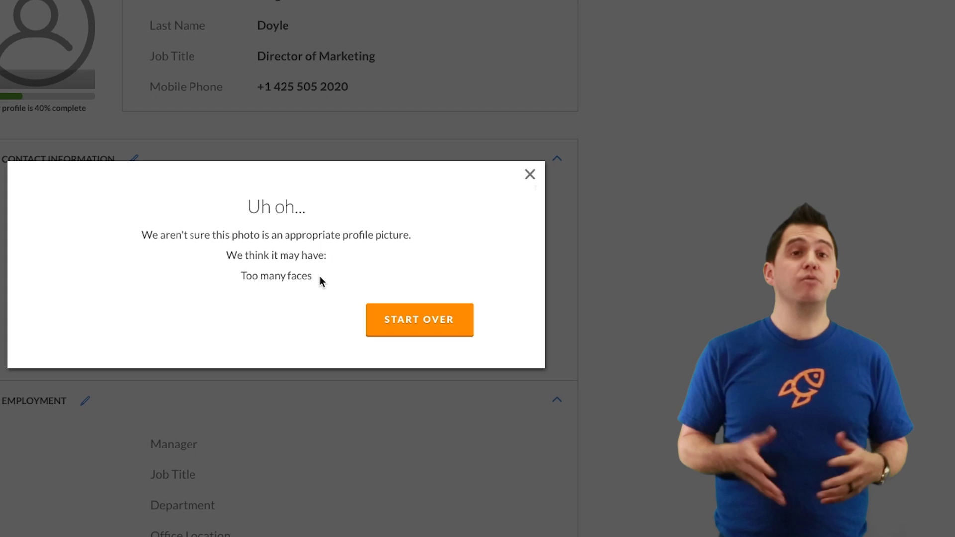
Restart the photo upload and load the group photo again
{"action": "left_click", "coordinate": [398, 323]}
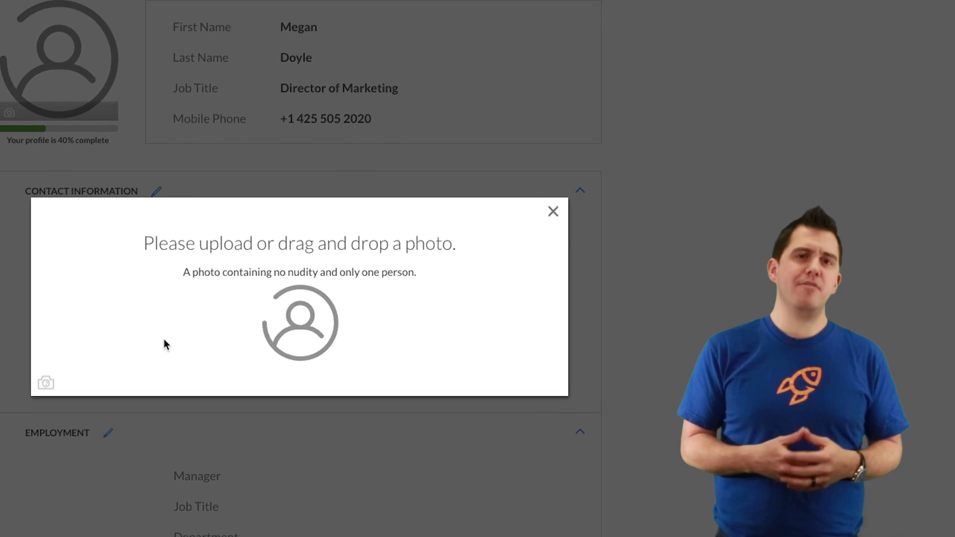
{"action": "left_click", "coordinate": [46, 382]}
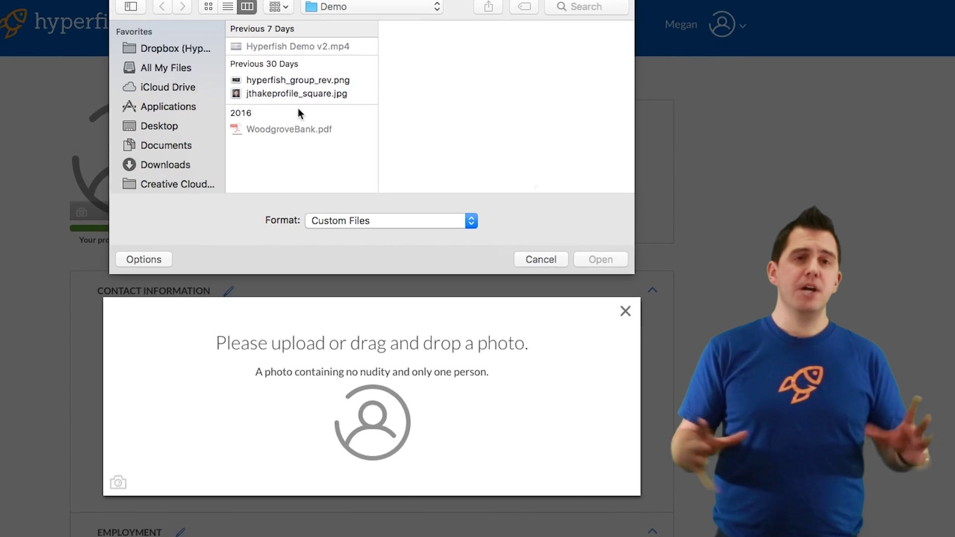
{"action": "left_click", "coordinate": [319, 81]}
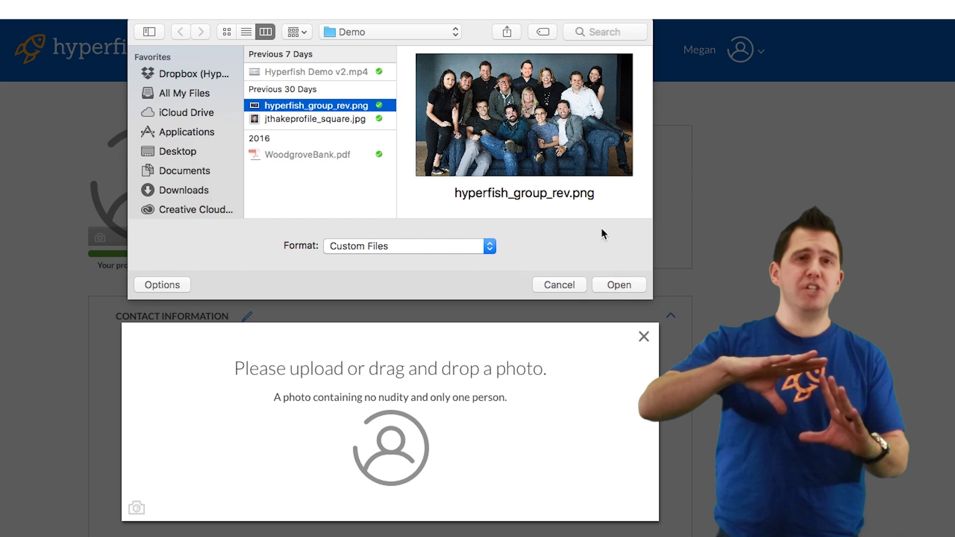
{"action": "left_click", "coordinate": [625, 285]}
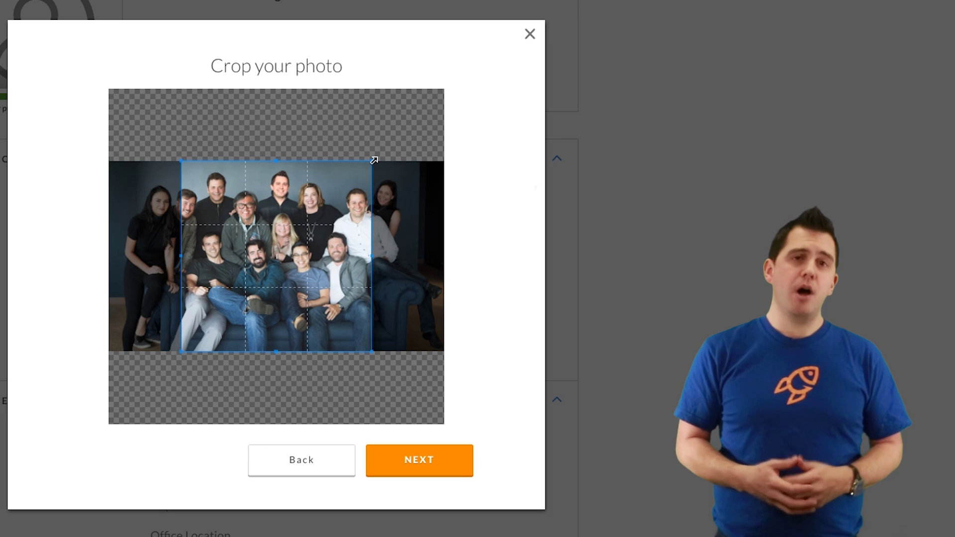
Crop to the blonde woman's face, validate it as Looks Good, and save
{"action": "left_click_drag", "start_coordinate": [374, 160], "coordinate": [290, 211]}
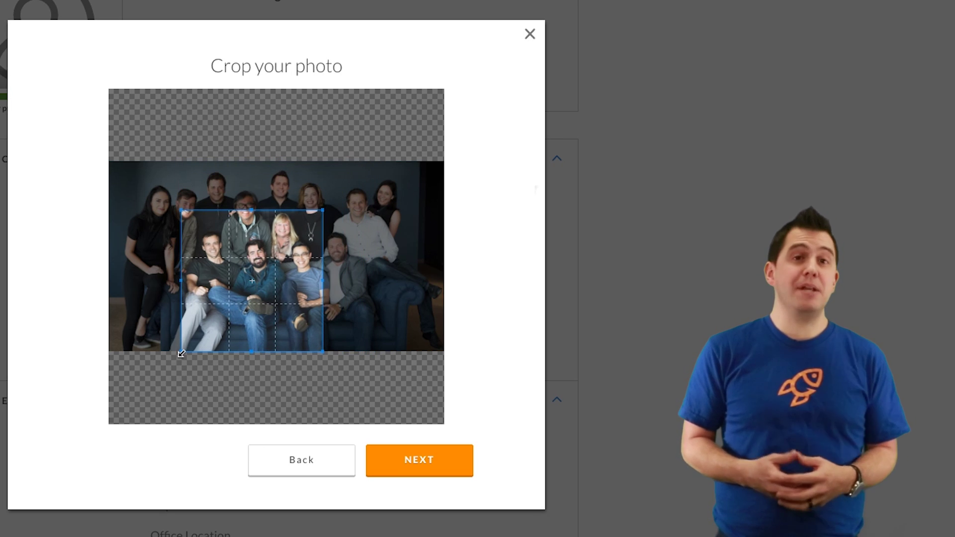
{"action": "left_click_drag", "start_coordinate": [182, 354], "coordinate": [285, 248]}
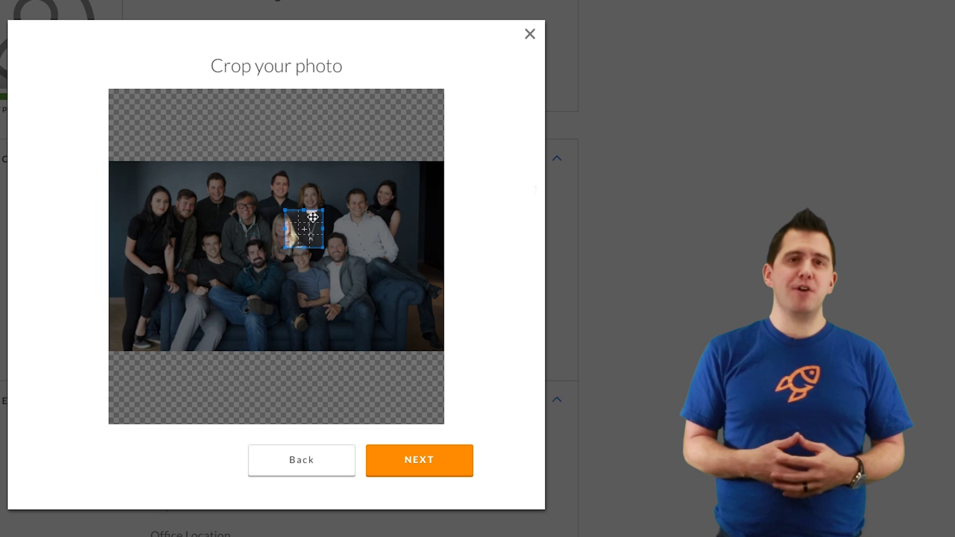
{"action": "left_click_drag", "start_coordinate": [312, 217], "coordinate": [291, 218]}
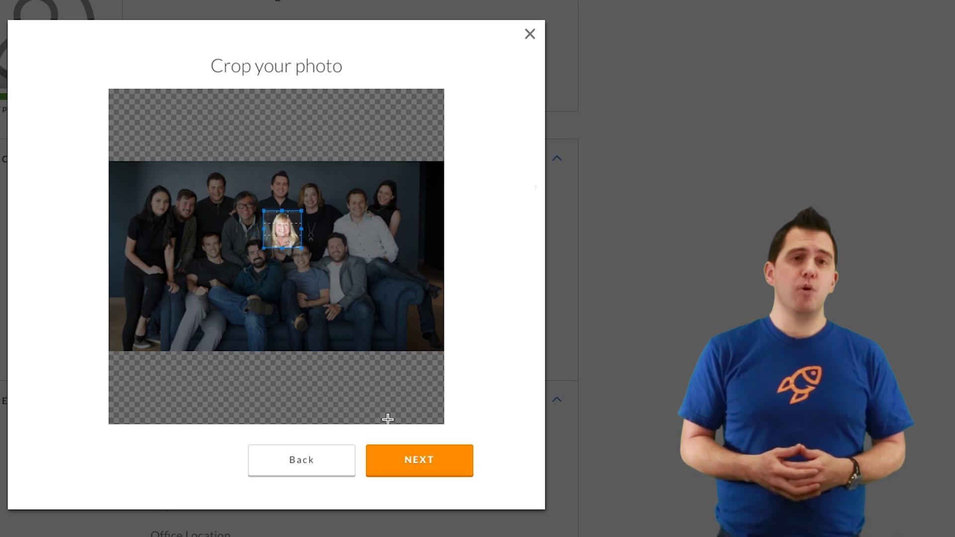
{"action": "left_click", "coordinate": [420, 459]}
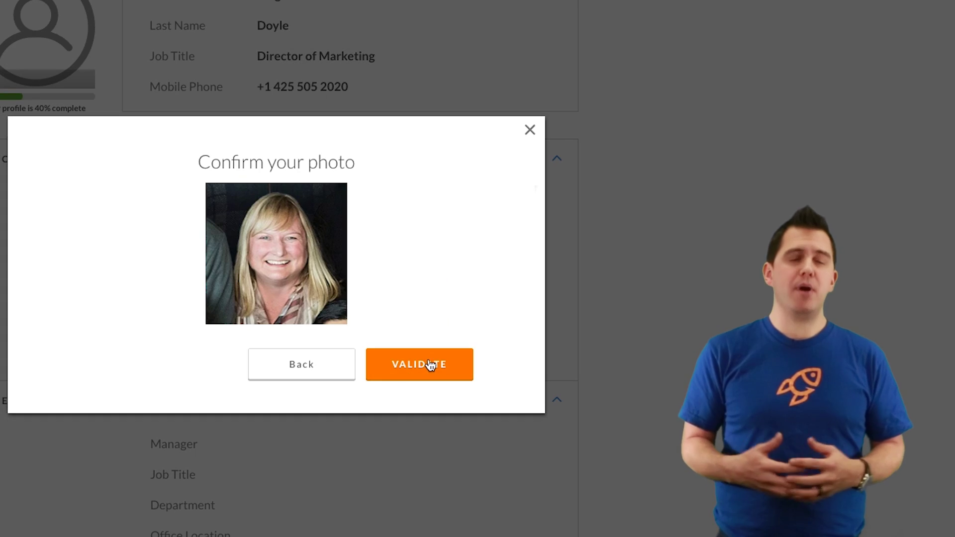
{"action": "left_click", "coordinate": [429, 362]}
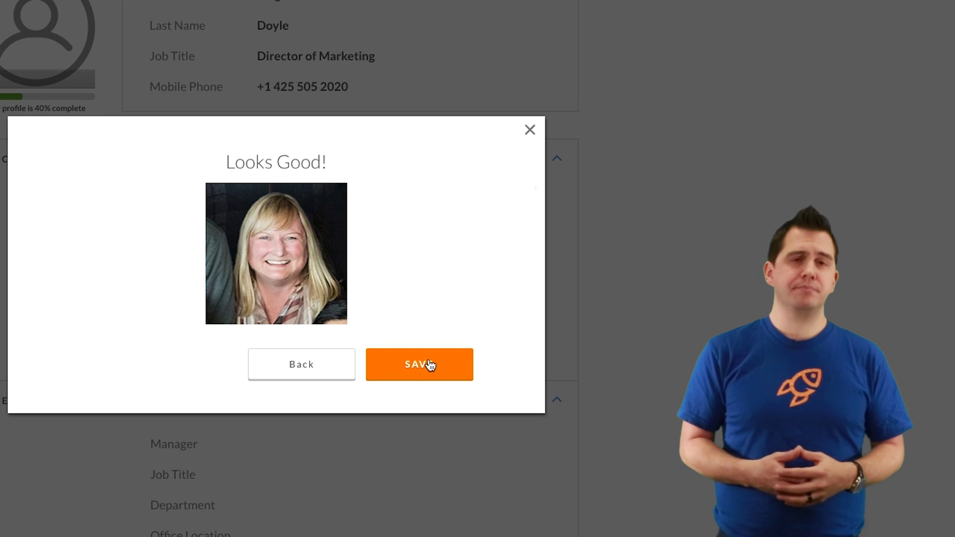
{"action": "left_click", "coordinate": [422, 364]}
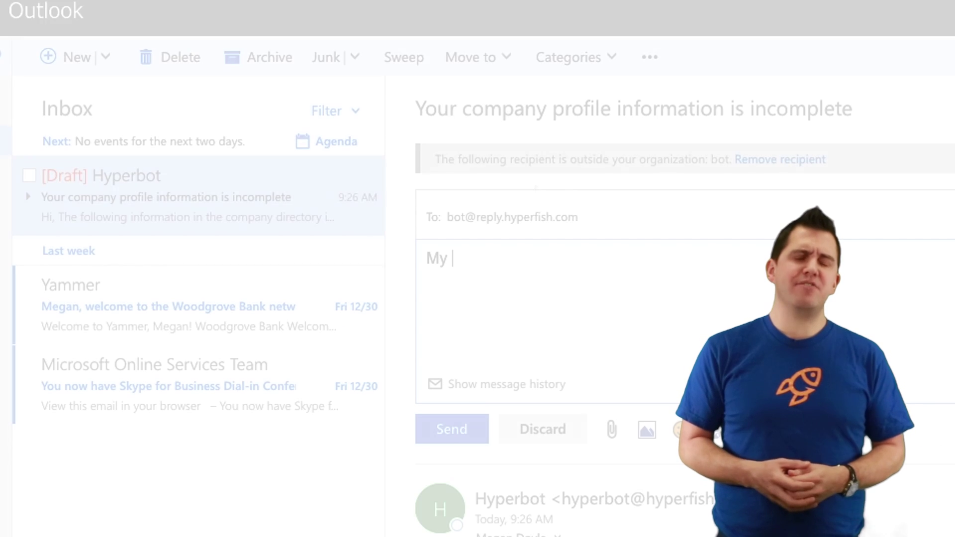
Send the reply giving office location 1/1008 and highlight the confirmed Office Location change
{"action": "type", "text": "Off"}
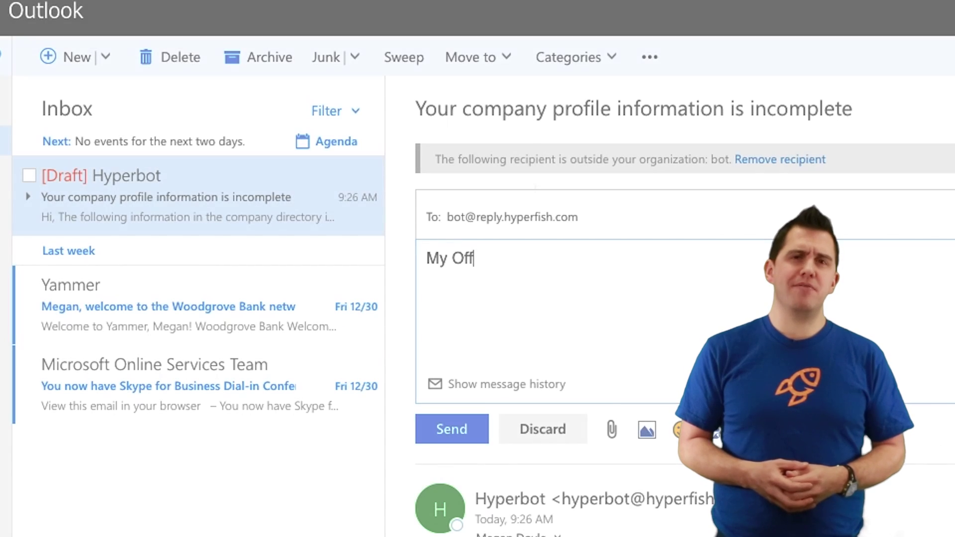
{"action": "type", "text": "ice Location is "}
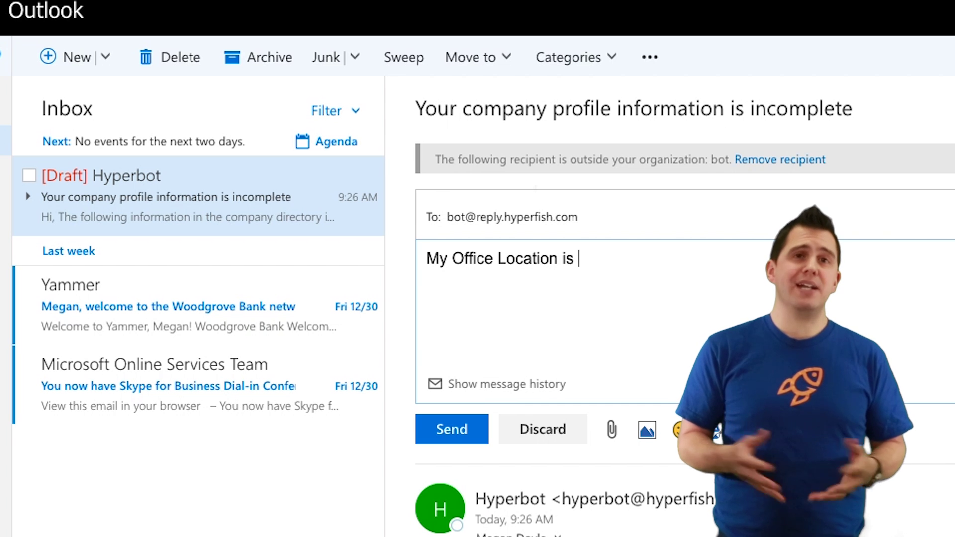
{"action": "type", "text": "1/1008"}
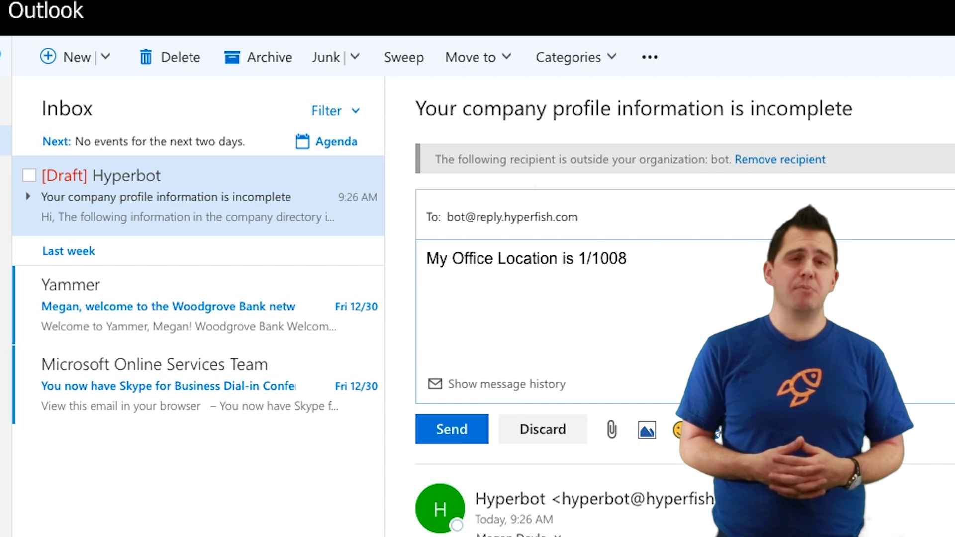
{"action": "left_click", "coordinate": [445, 432]}
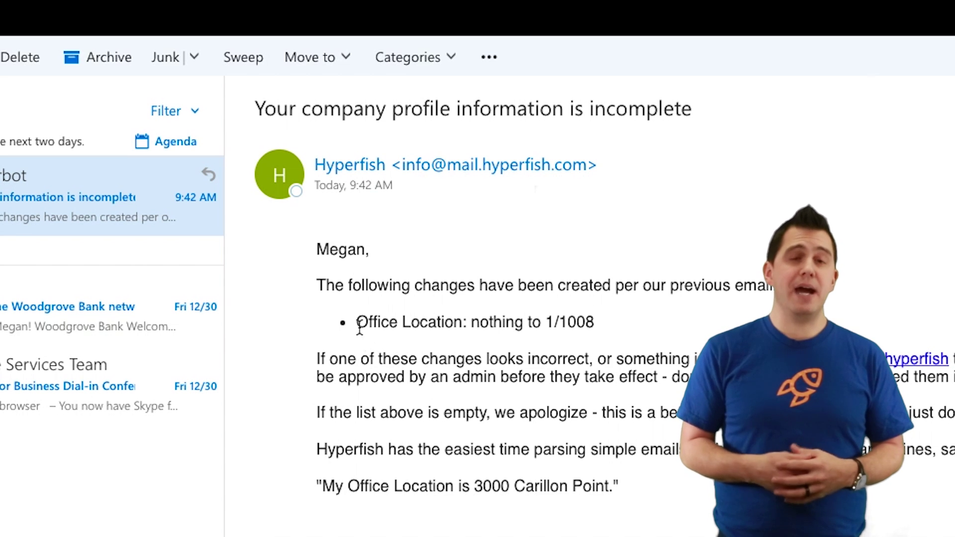
{"action": "left_click_drag", "start_coordinate": [357, 316], "coordinate": [593, 319]}
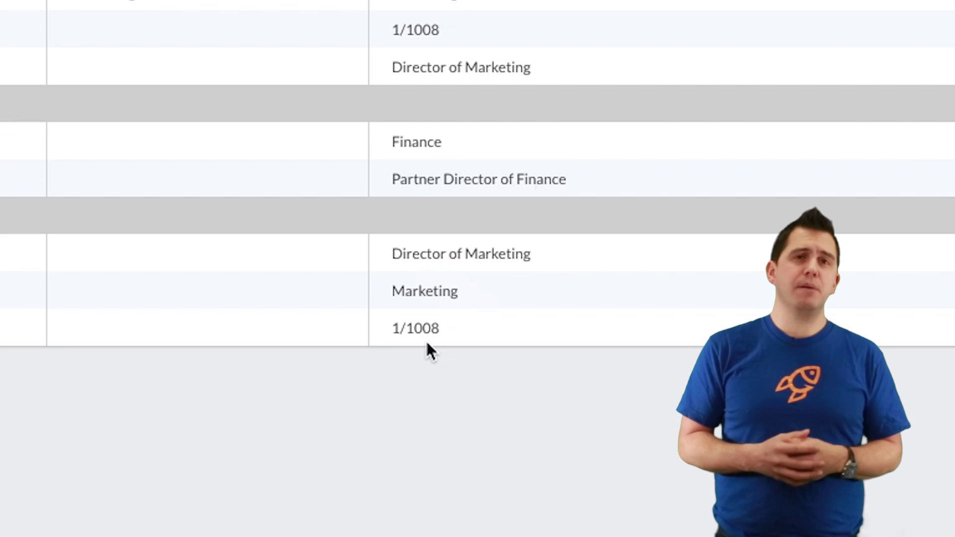
Select the user's pending Job Title, Department and Office Location changes and approve them
{"action": "left_click", "coordinate": [32, 215]}
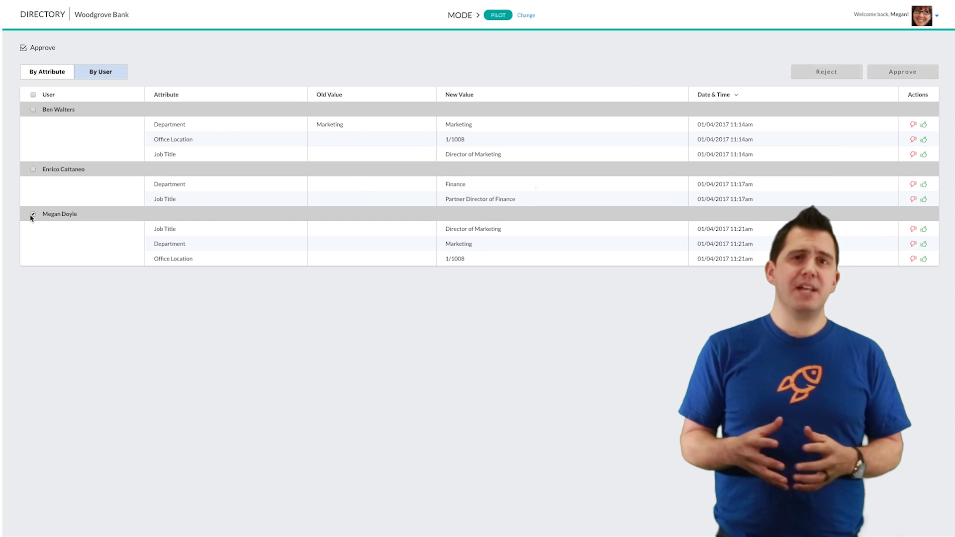
{"action": "left_click", "coordinate": [929, 75]}
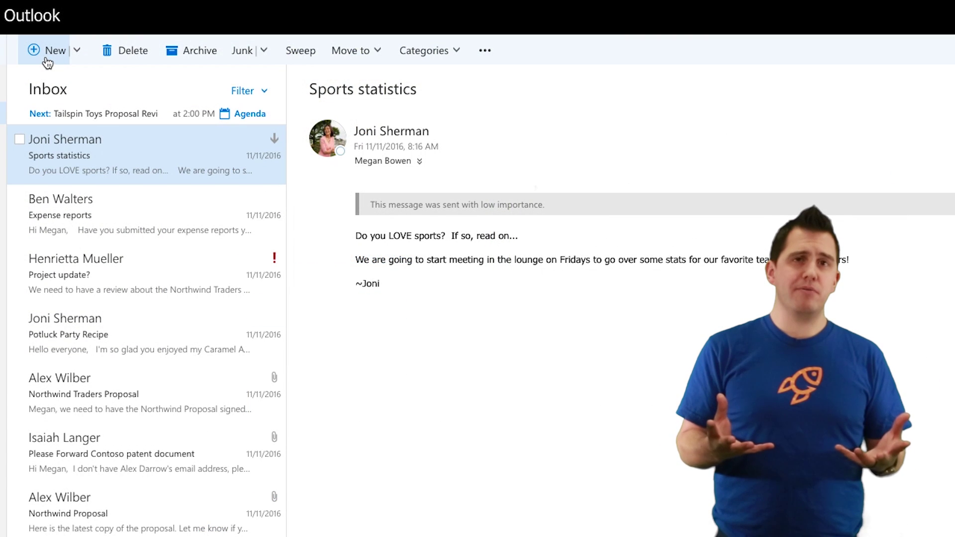
Address a new message to the updated user, then check their contact card and org chart
{"action": "left_click", "coordinate": [47, 54]}
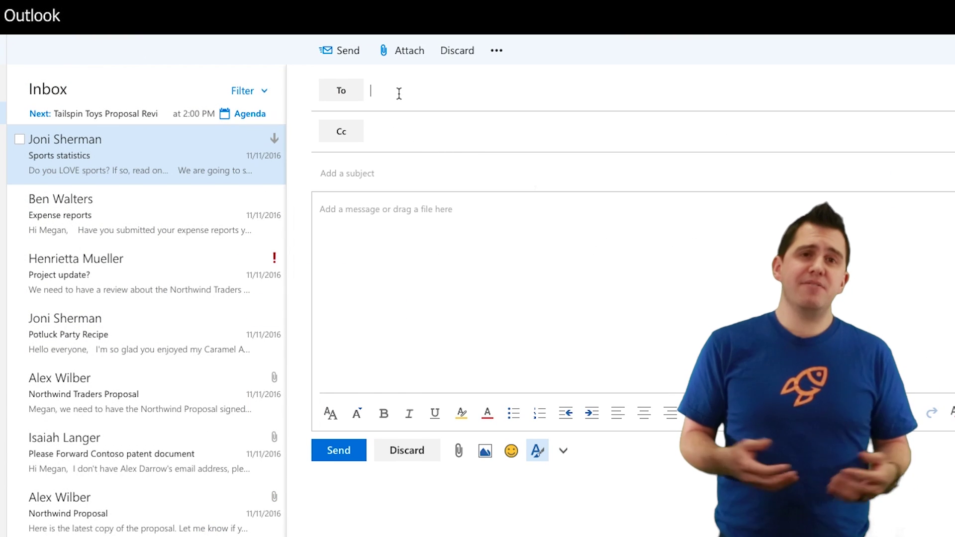
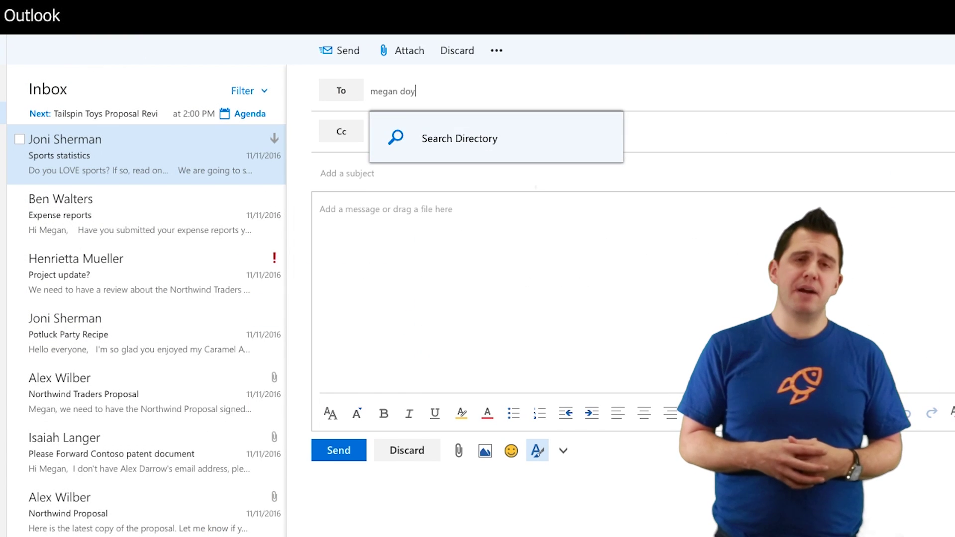
{"action": "left_click", "coordinate": [451, 137]}
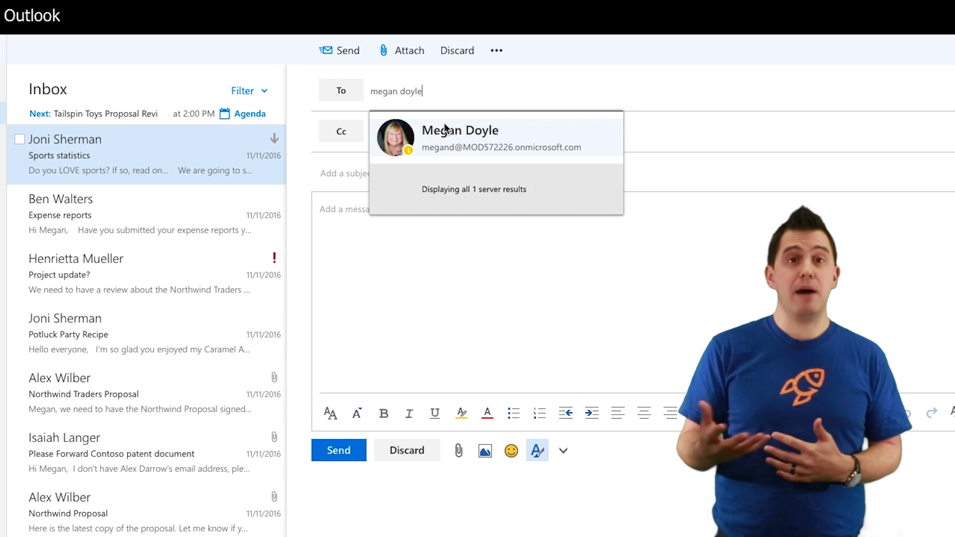
{"action": "left_click", "coordinate": [460, 137]}
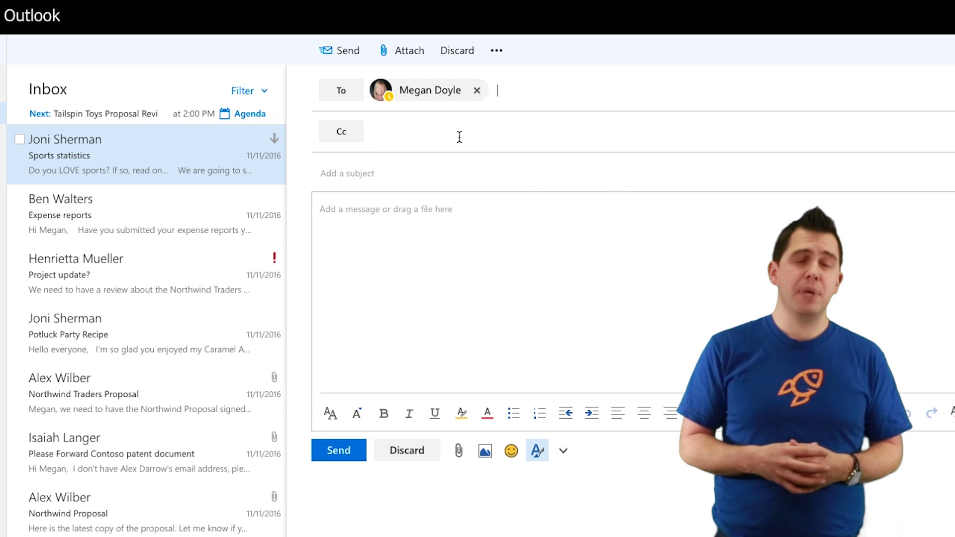
{"action": "left_click", "coordinate": [431, 95]}
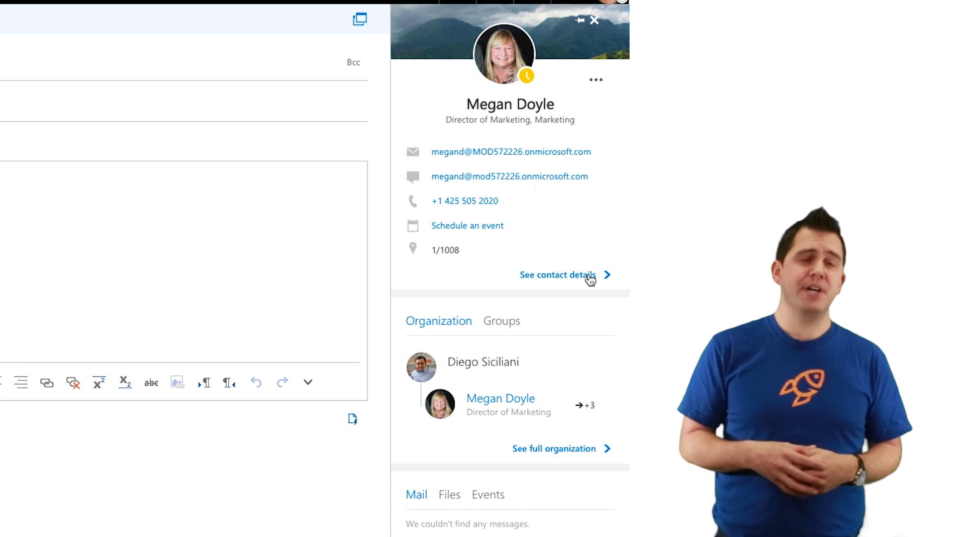
{"action": "left_click", "coordinate": [576, 449]}
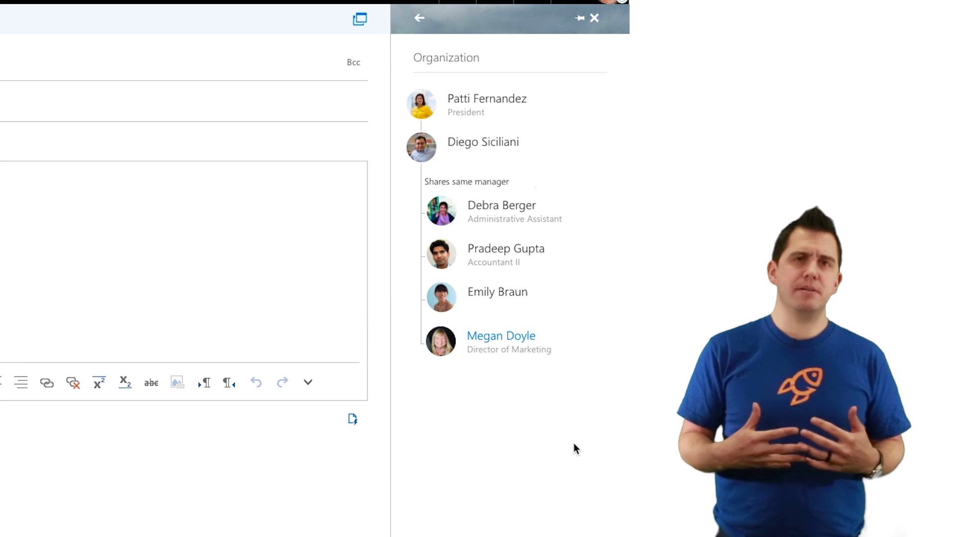
{"action": "left_click", "coordinate": [420, 18]}
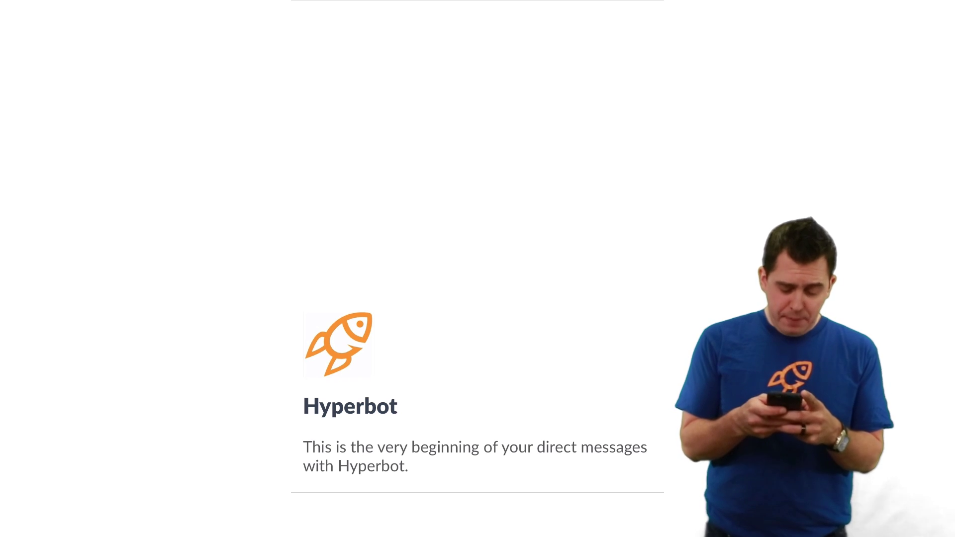
Ask Hyperbot for help and choose to modify your own profile
{"action": "left_click", "coordinate": [468, 323]}
{"action": "type", "text": "Help"}
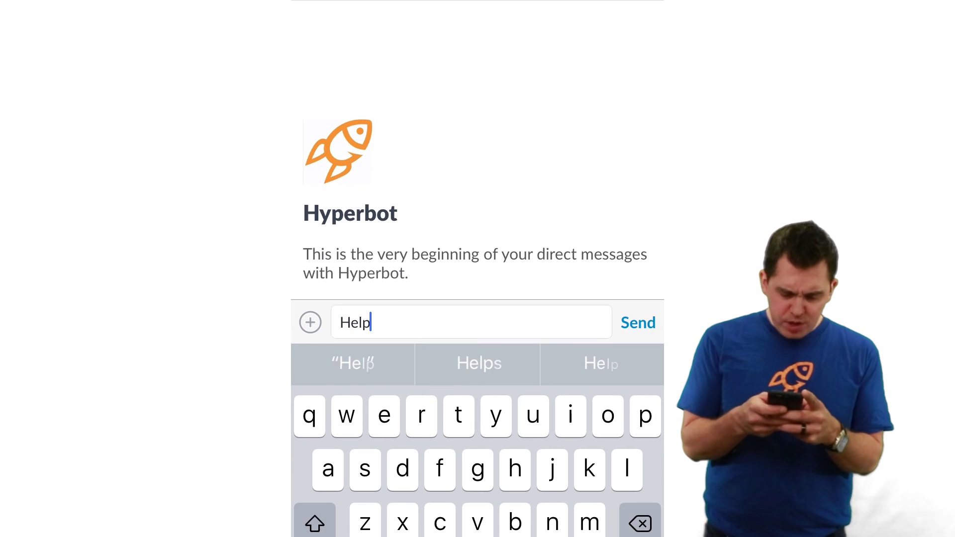
{"action": "key", "text": "Return"}
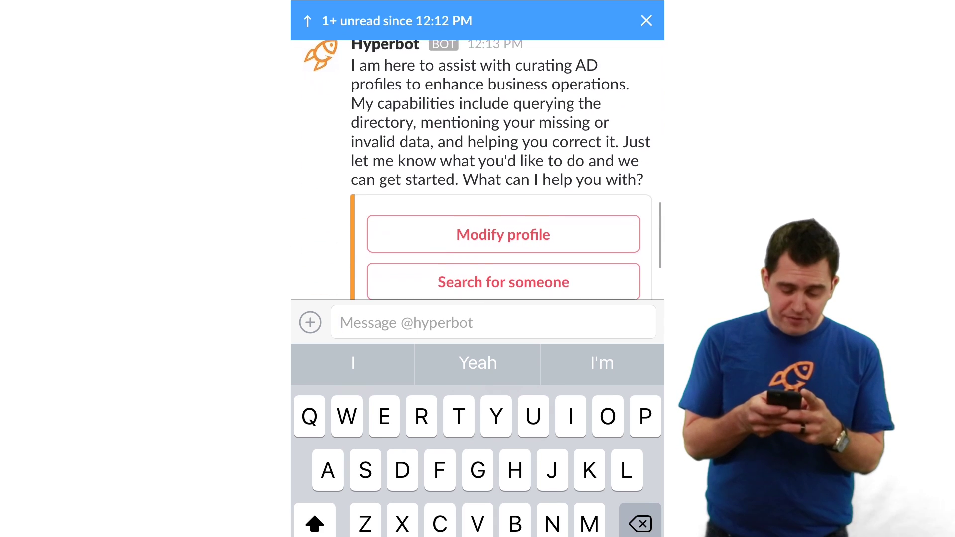
{"action": "left_click", "coordinate": [503, 133]}
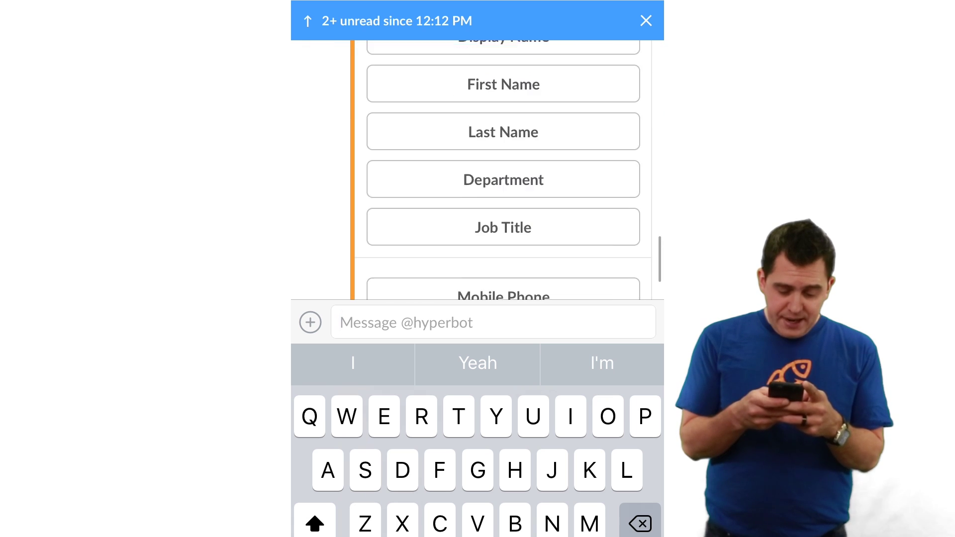
Set Job Title to 'Chief Marketing Officer' through the bot and agree to continue
{"action": "left_click", "coordinate": [503, 195]}
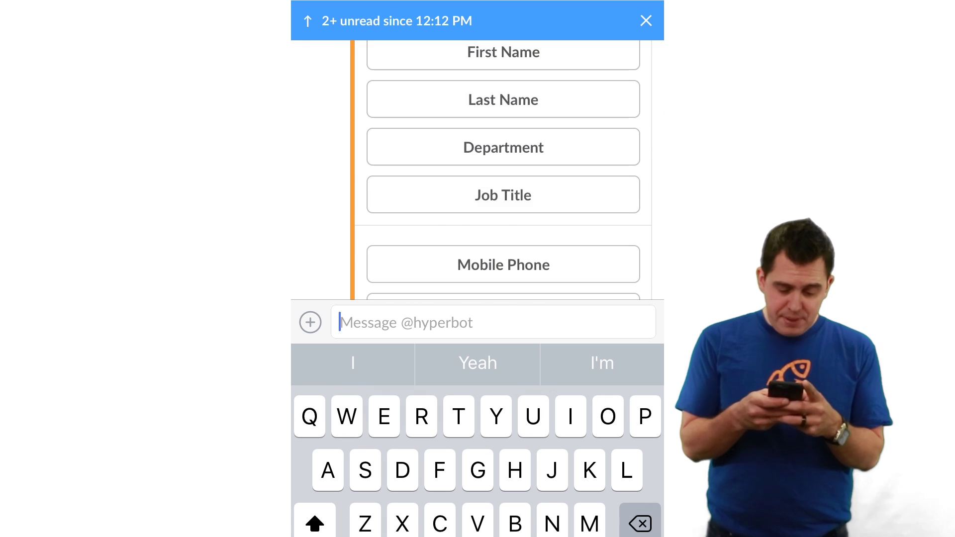
{"action": "type", "text": "C"}
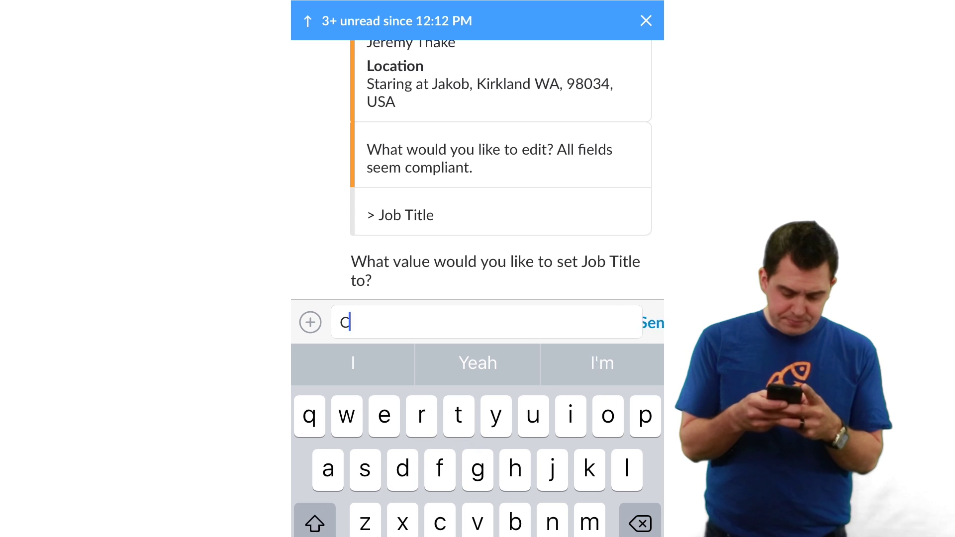
{"action": "type", "text": "hief Mark"}
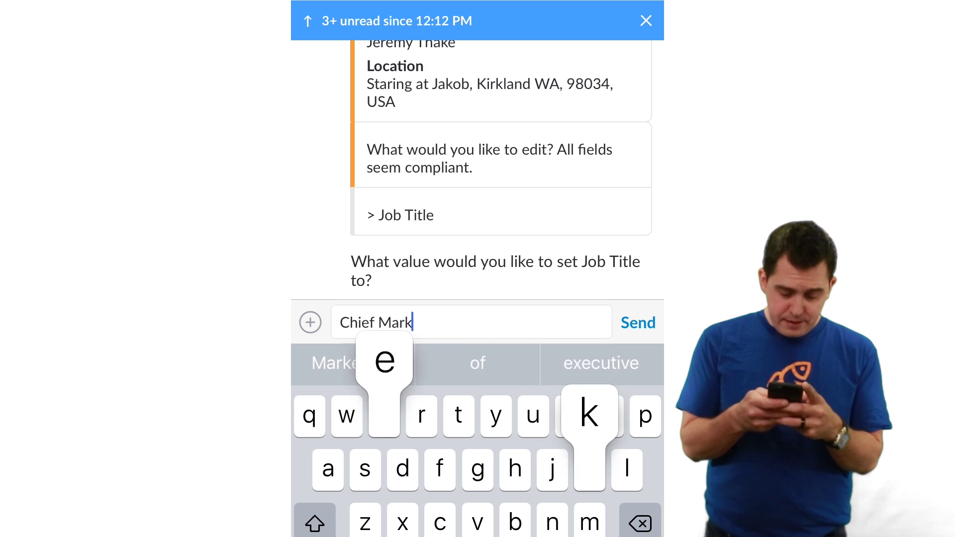
{"action": "type", "text": "eting Officer"}
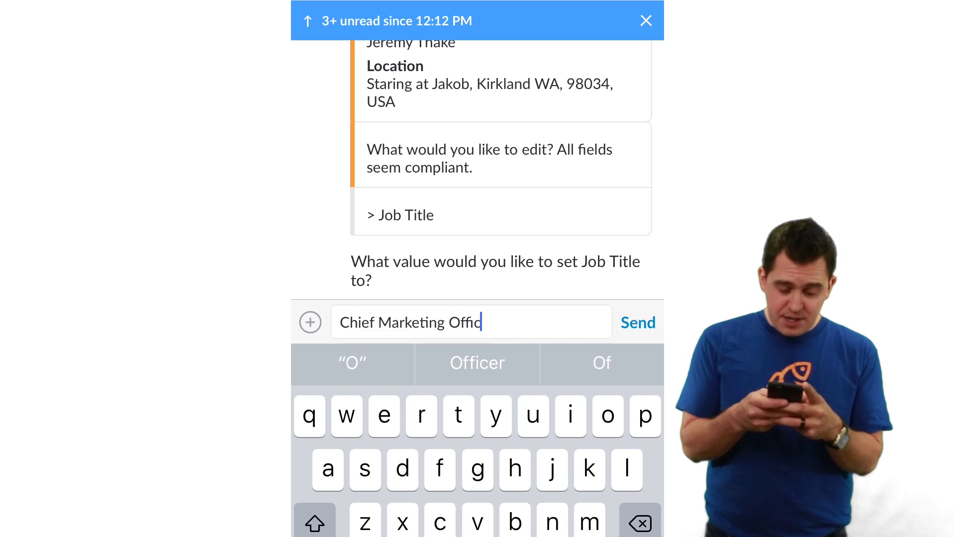
{"action": "left_click", "coordinate": [639, 322]}
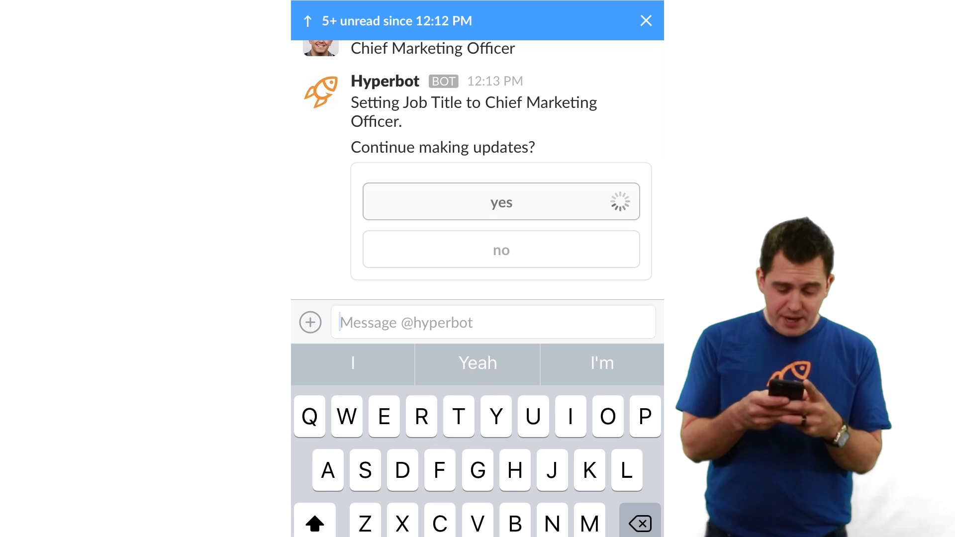
{"action": "left_click", "coordinate": [501, 202]}
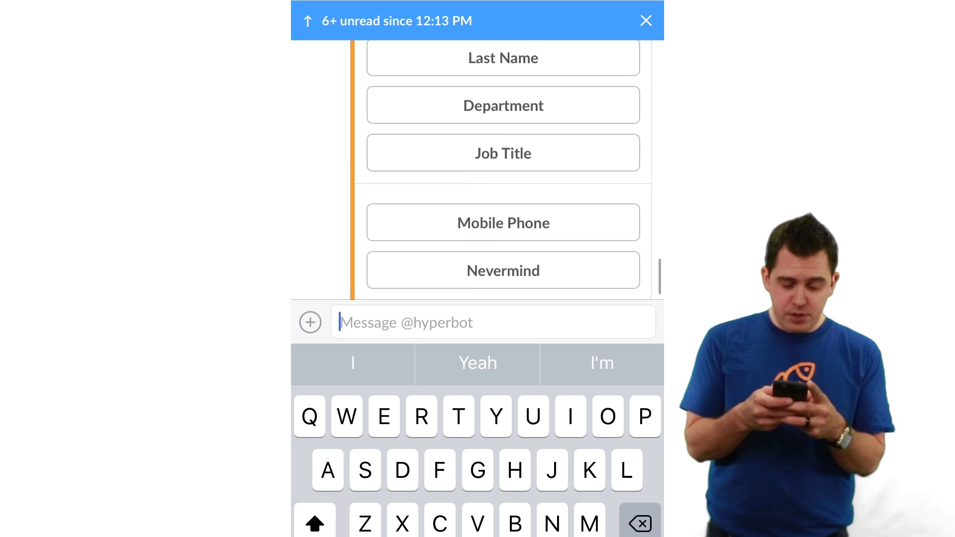
{"action": "scroll", "coordinate": [505, 169], "scroll_direction": "up", "scroll_amount": 5}
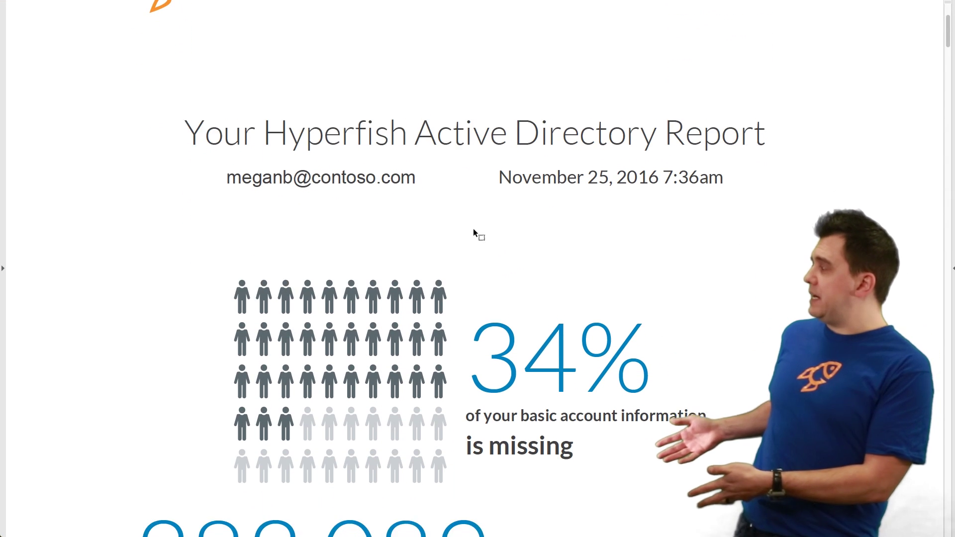
{"action": "scroll", "coordinate": [473, 229], "scroll_direction": "down", "scroll_amount": 3}
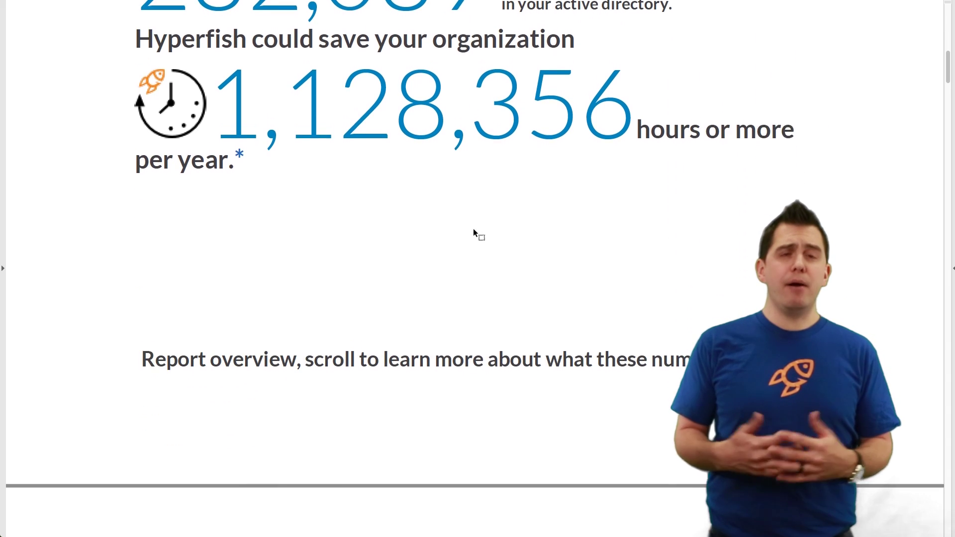
{"action": "scroll", "coordinate": [473, 229], "scroll_direction": "down", "scroll_amount": 6}
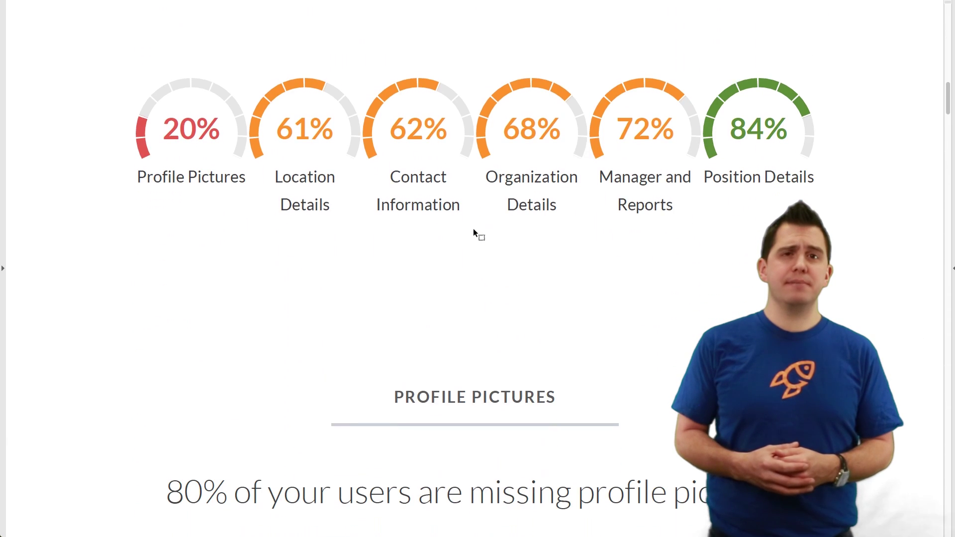